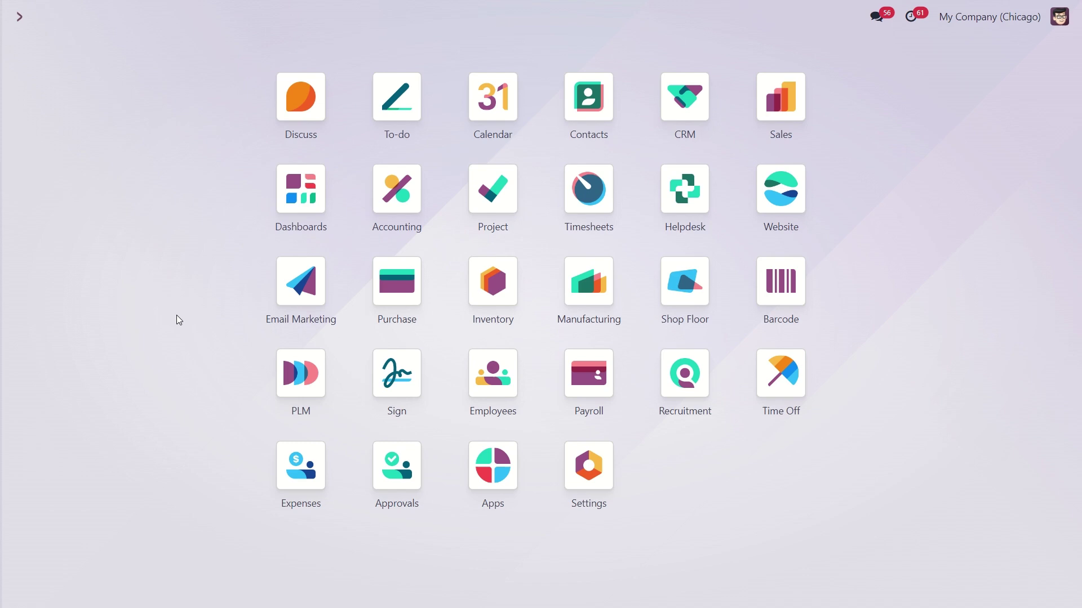
Step: Open the Inventory reordering rules list showing the three existing rules
{"action": "left_click", "coordinate": [495, 292]}
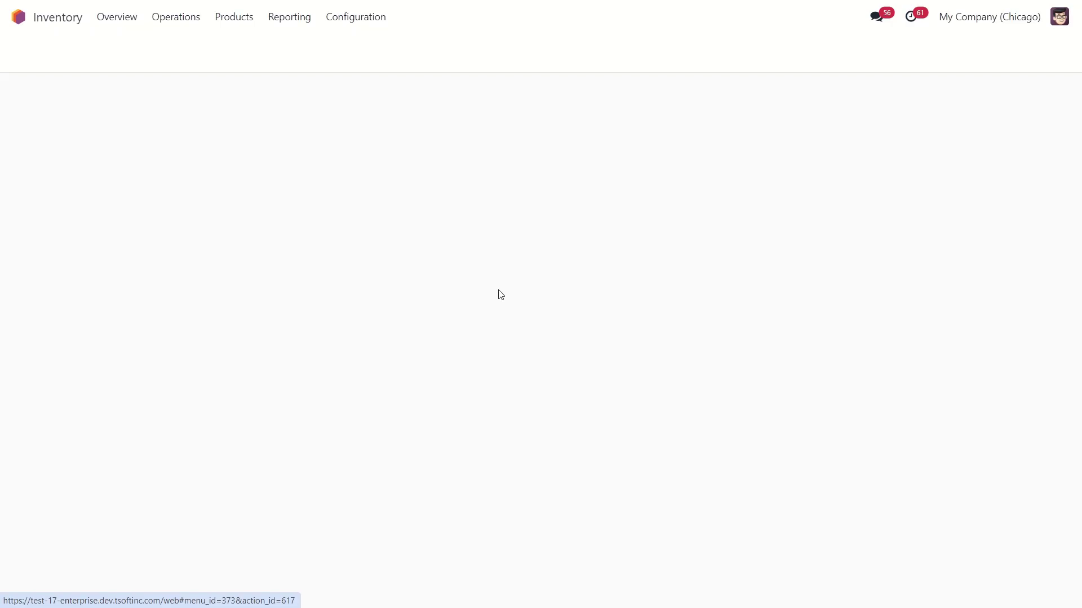
{"action": "left_click", "coordinate": [346, 21]}
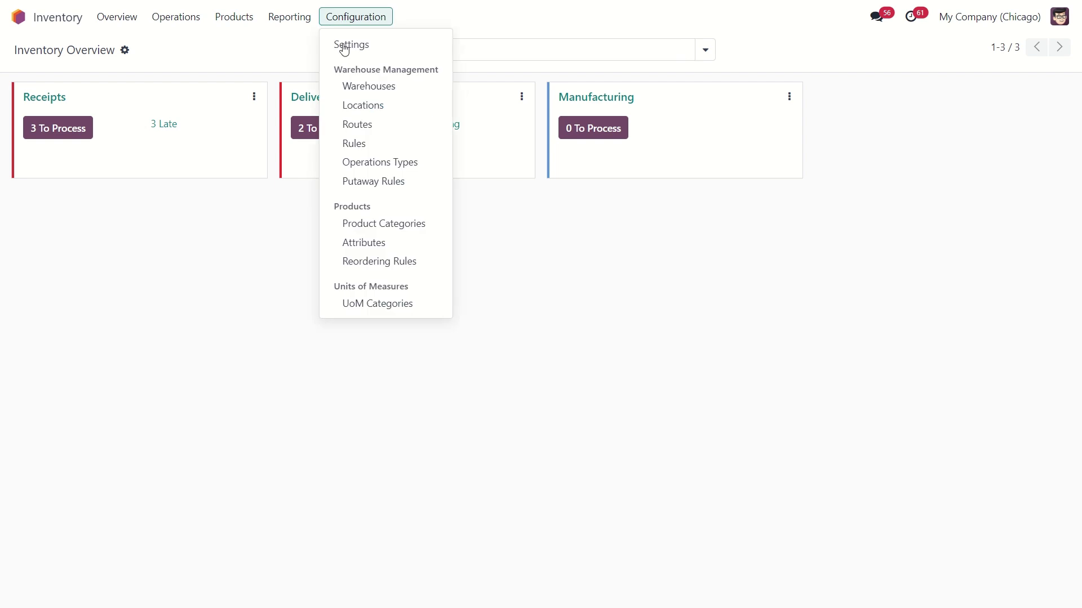
{"action": "left_click", "coordinate": [376, 262]}
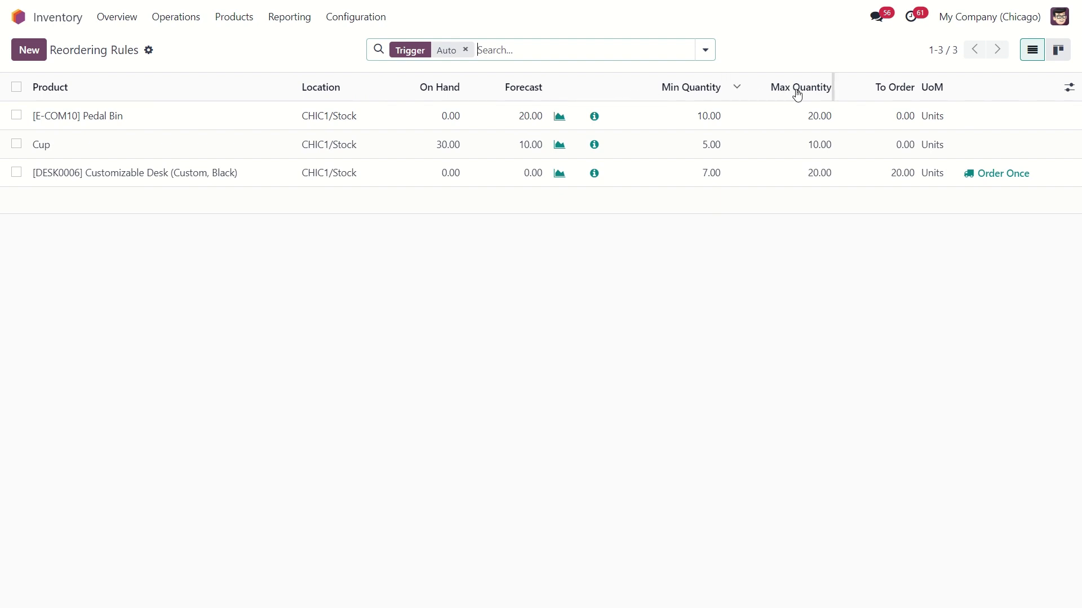
Step: Show the optional Vendor column in the rules list, then hide it again
{"action": "left_click", "coordinate": [1070, 88]}
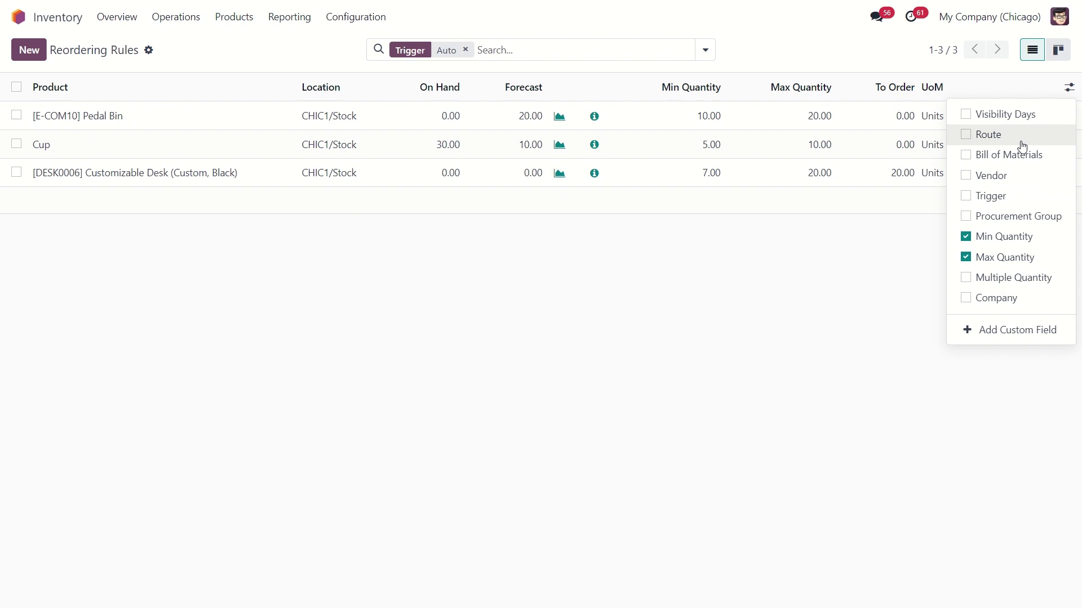
{"action": "left_click", "coordinate": [967, 177]}
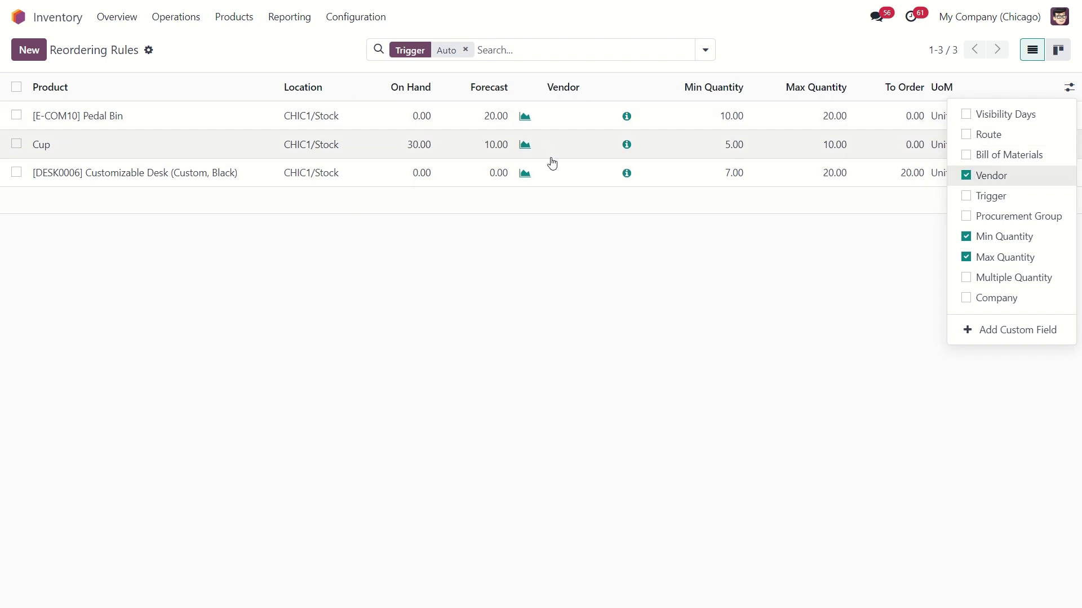
{"action": "left_click", "coordinate": [967, 176]}
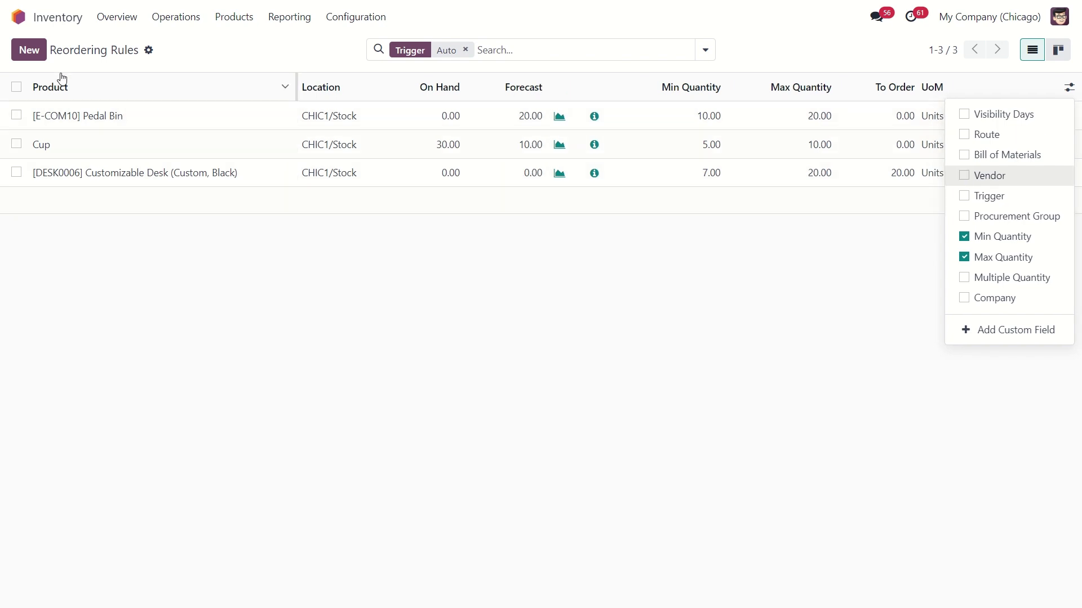
Step: Create a Laptop Charger reordering rule with Min Quantity 15 and Max Quantity 30
{"action": "left_click", "coordinate": [26, 49]}
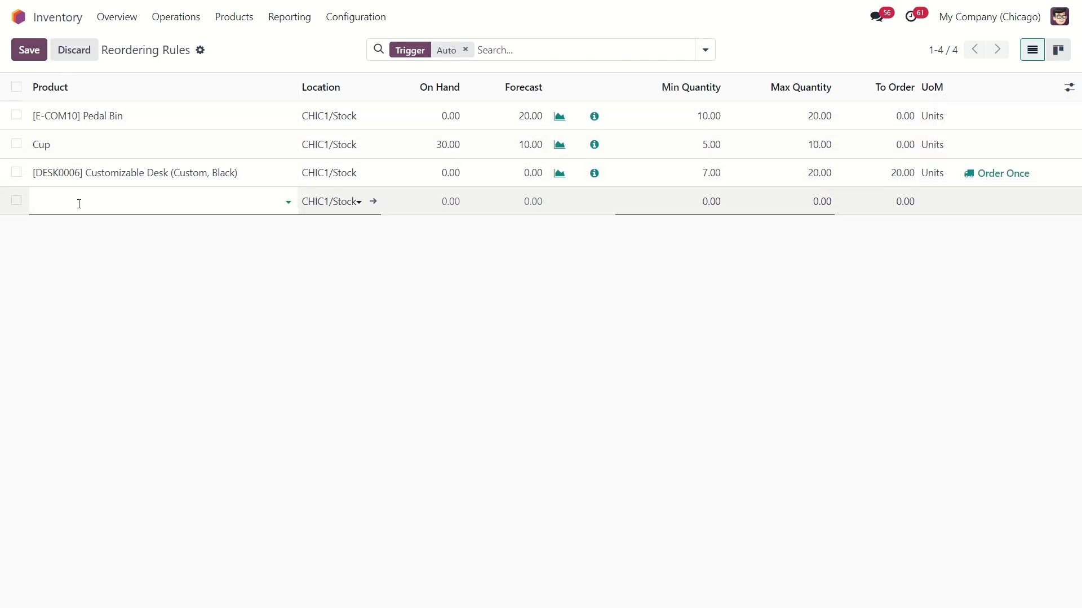
{"action": "left_click", "coordinate": [80, 204]}
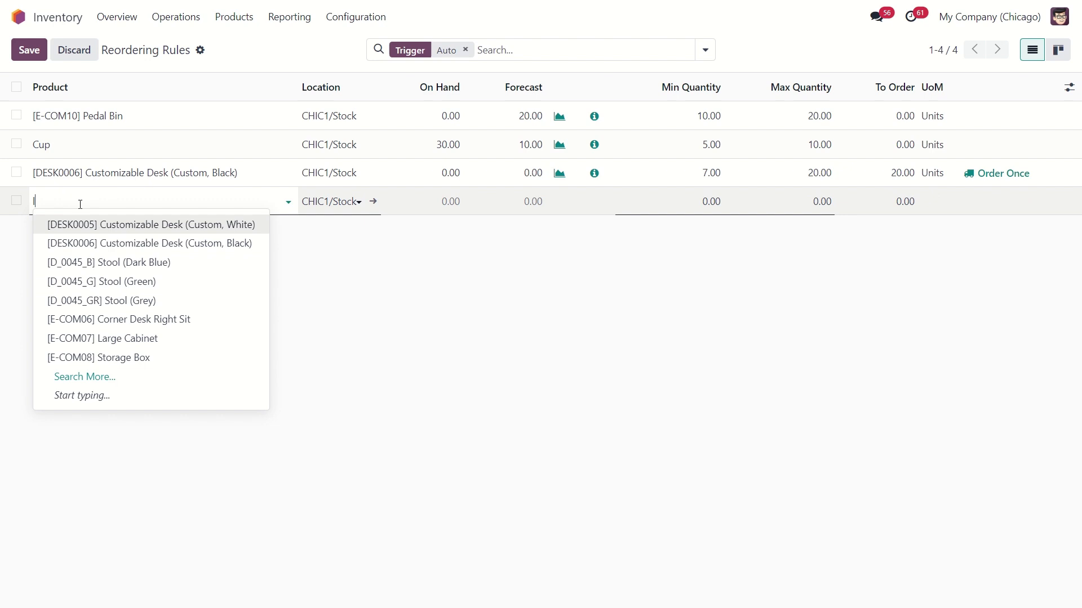
{"action": "type", "text": "lapto"}
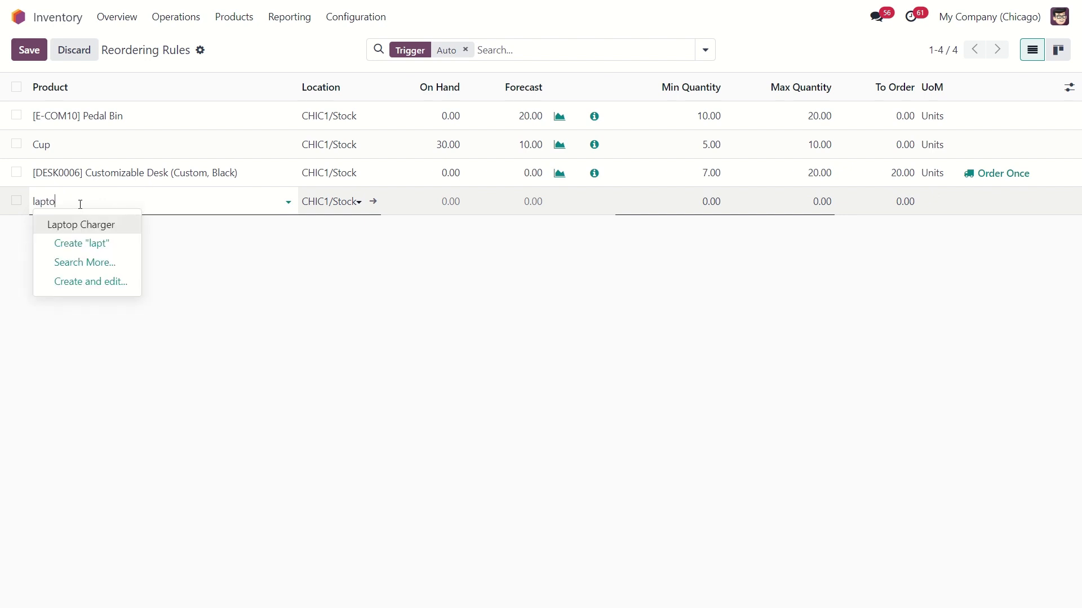
{"action": "left_click", "coordinate": [92, 226]}
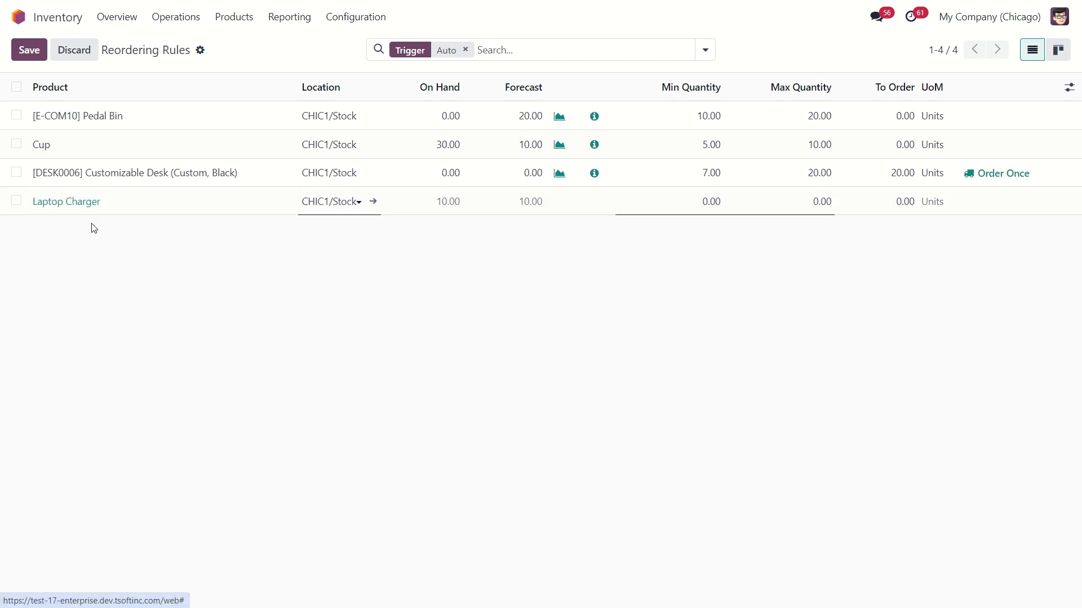
{"action": "left_click", "coordinate": [699, 204]}
{"action": "type", "text": "1"}
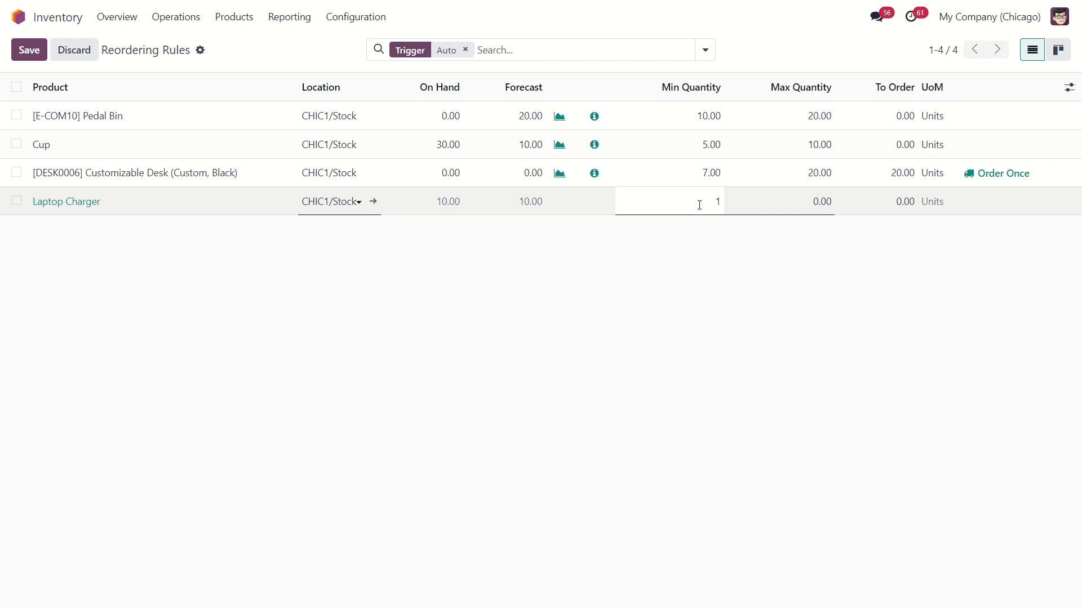
{"action": "type", "text": "5"}
{"action": "left_click", "coordinate": [821, 203]}
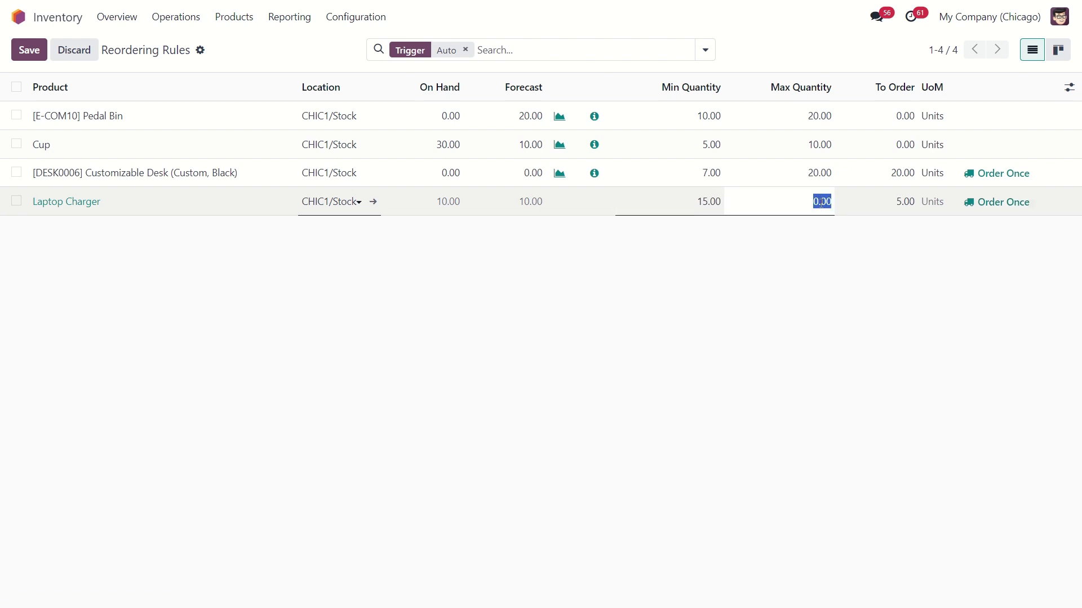
{"action": "type", "text": "30"}
Step: Open the Laptop Charger product form and view its purchase details, showing one vendor at 10.00 USD
{"action": "left_click", "coordinate": [86, 204]}
{"action": "left_click", "coordinate": [86, 204]}
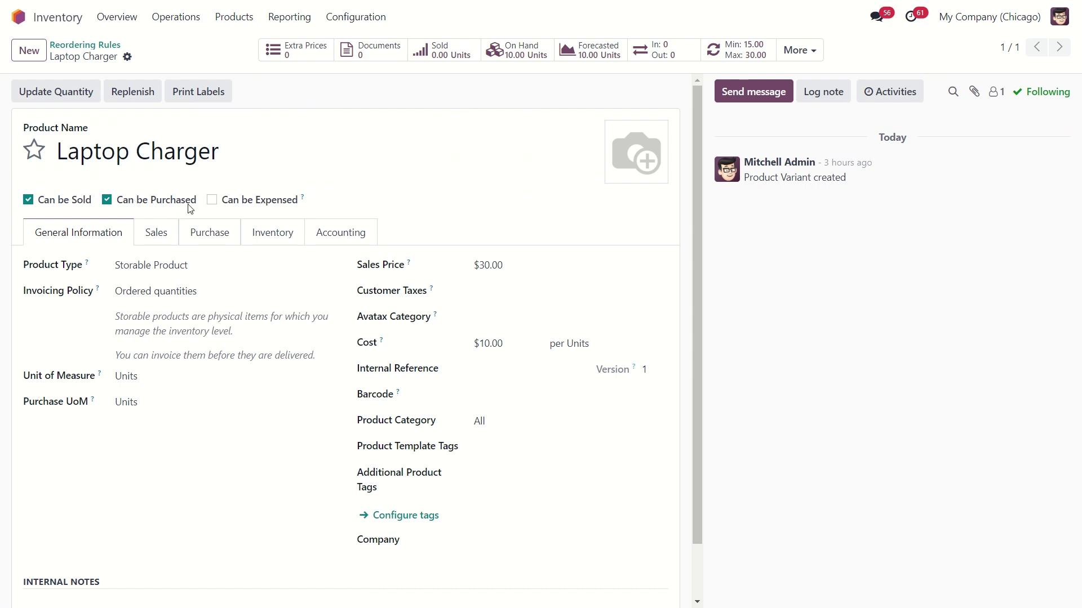
{"action": "left_click", "coordinate": [220, 240]}
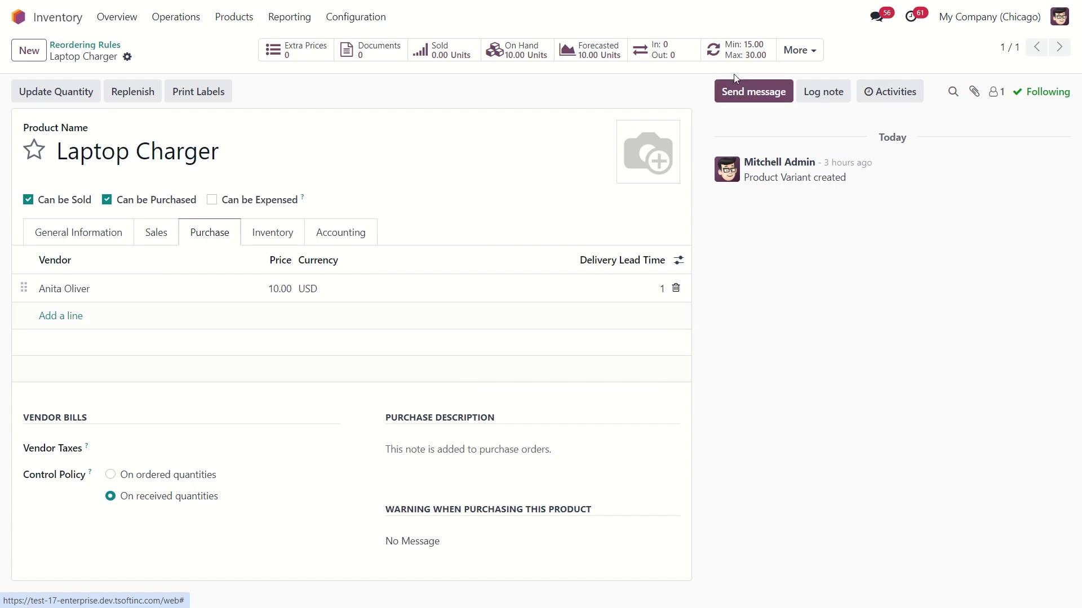
Step: Open Laptop Charger's Min/Max reordering rules: CHIC1/Stock, min 15, max 30, 20 to order
{"action": "left_click", "coordinate": [727, 53]}
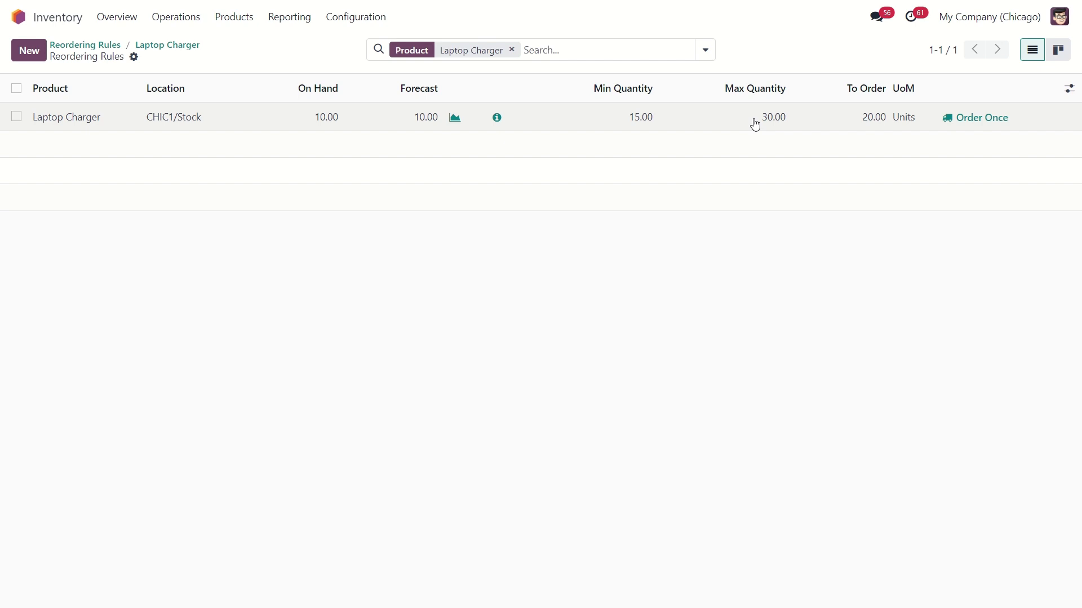
Step: Activate developer mode from the Settings app's Developer Tools section
{"action": "left_click", "coordinate": [18, 21]}
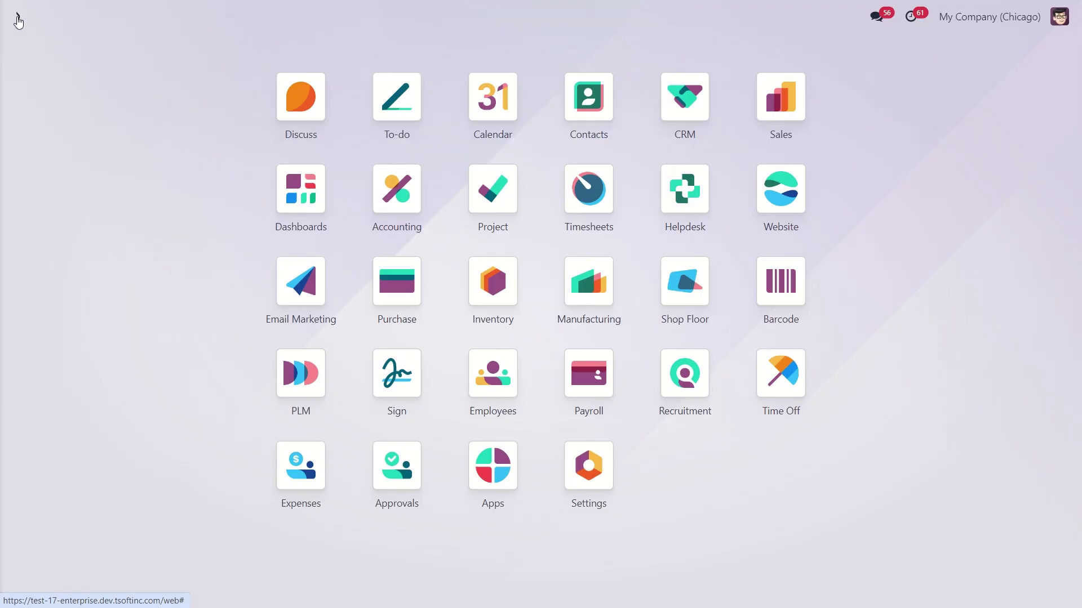
{"action": "left_click", "coordinate": [579, 467]}
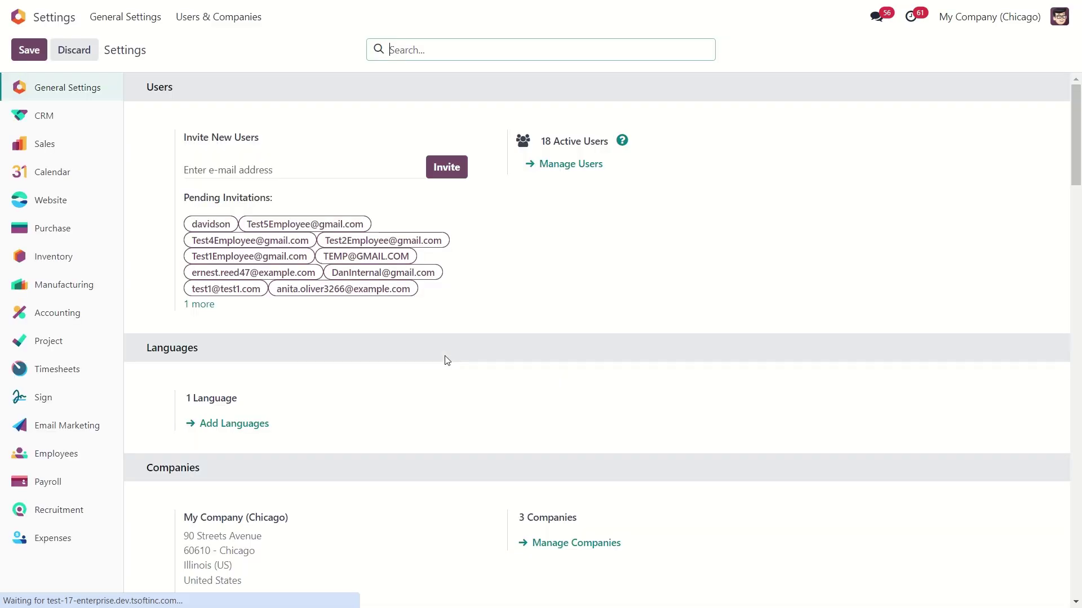
{"action": "scroll", "coordinate": [447, 360], "scroll_direction": "down", "scroll_amount": 20}
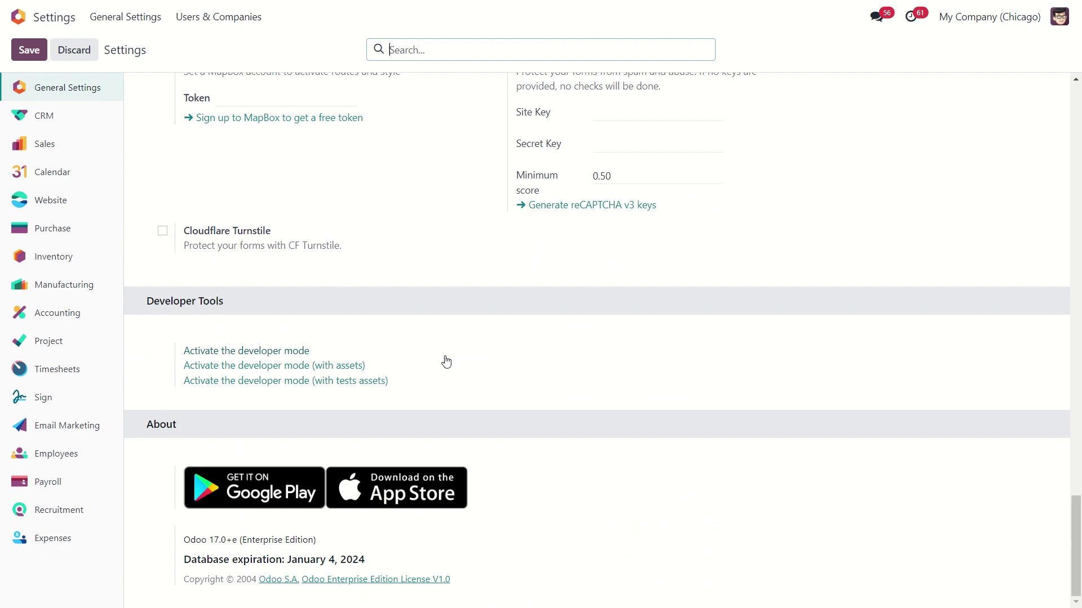
{"action": "left_click", "coordinate": [294, 355]}
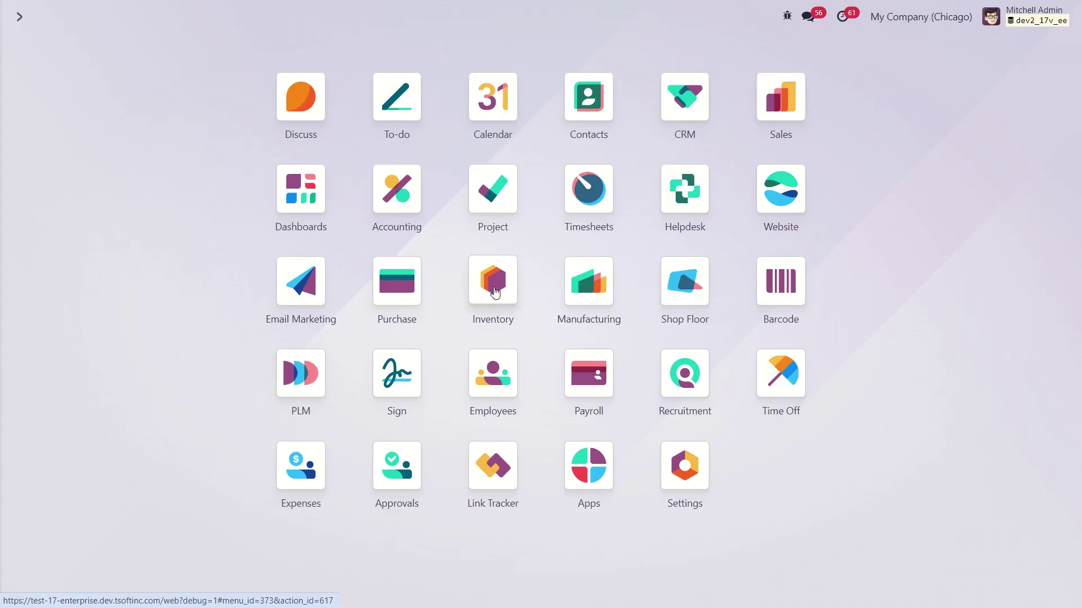
Step: Run the Inventory scheduler from Operations to trigger the reordering rules
{"action": "left_click", "coordinate": [495, 292]}
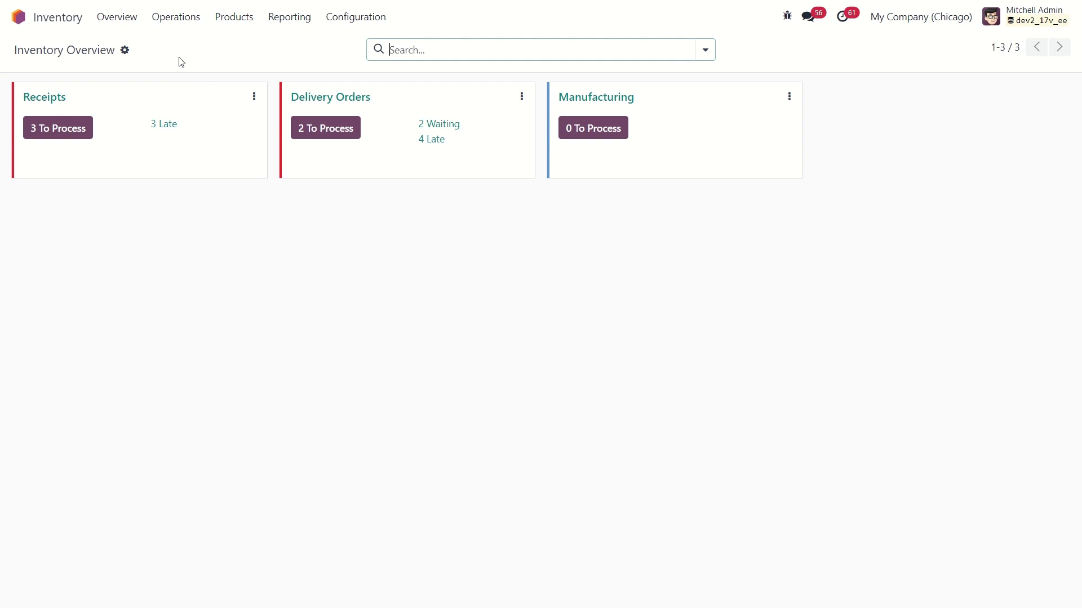
{"action": "left_click", "coordinate": [174, 24]}
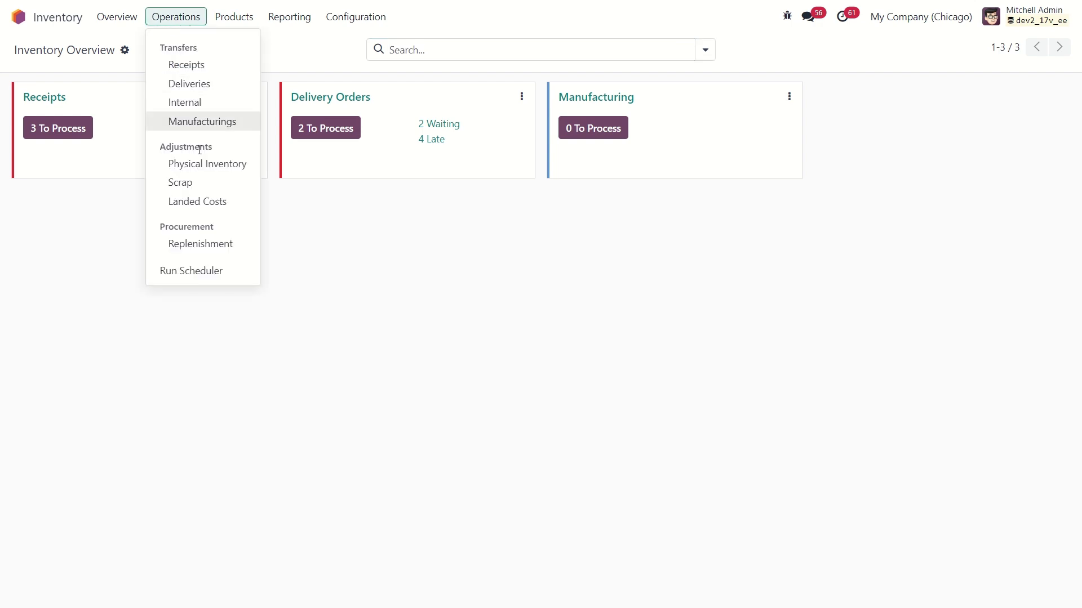
{"action": "left_click", "coordinate": [201, 272]}
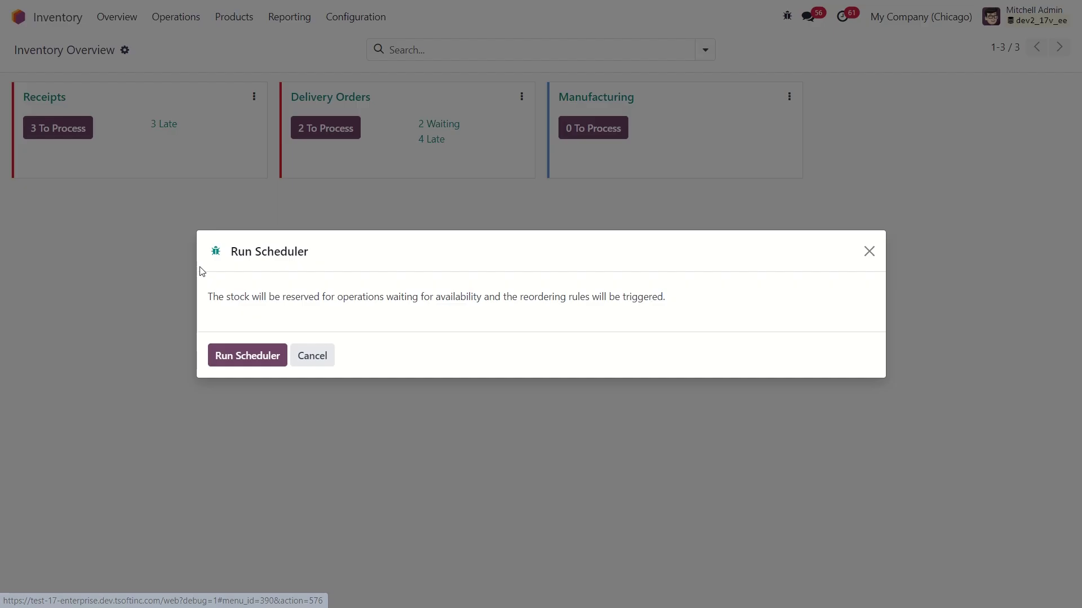
{"action": "left_click", "coordinate": [243, 354]}
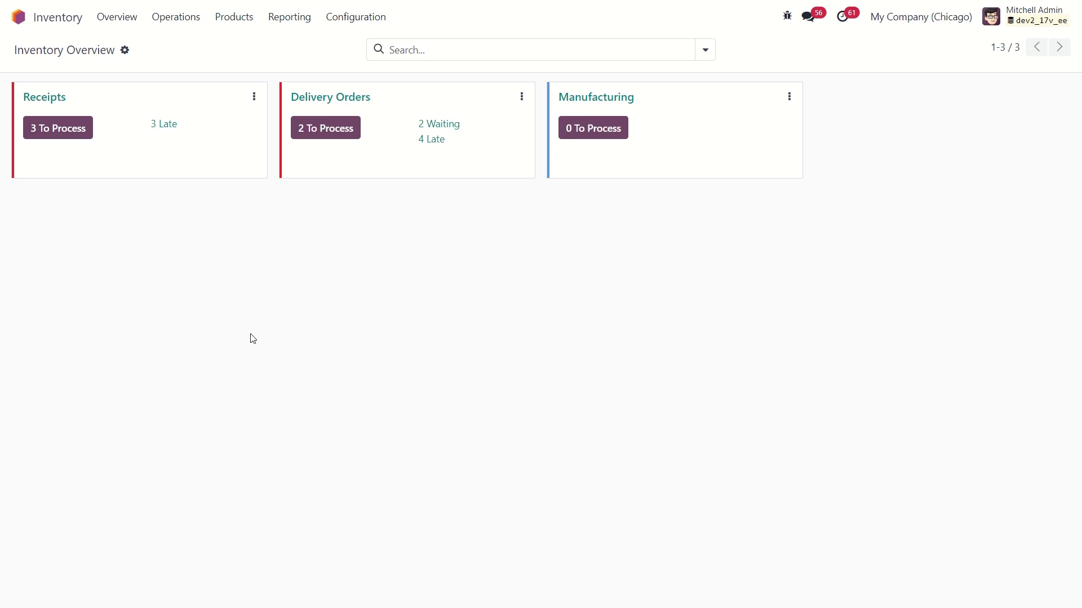
Step: Open the Laptop Charger forecasted report from its reordering rule, showing the 20-unit RFQ P00014
{"action": "left_click", "coordinate": [357, 22]}
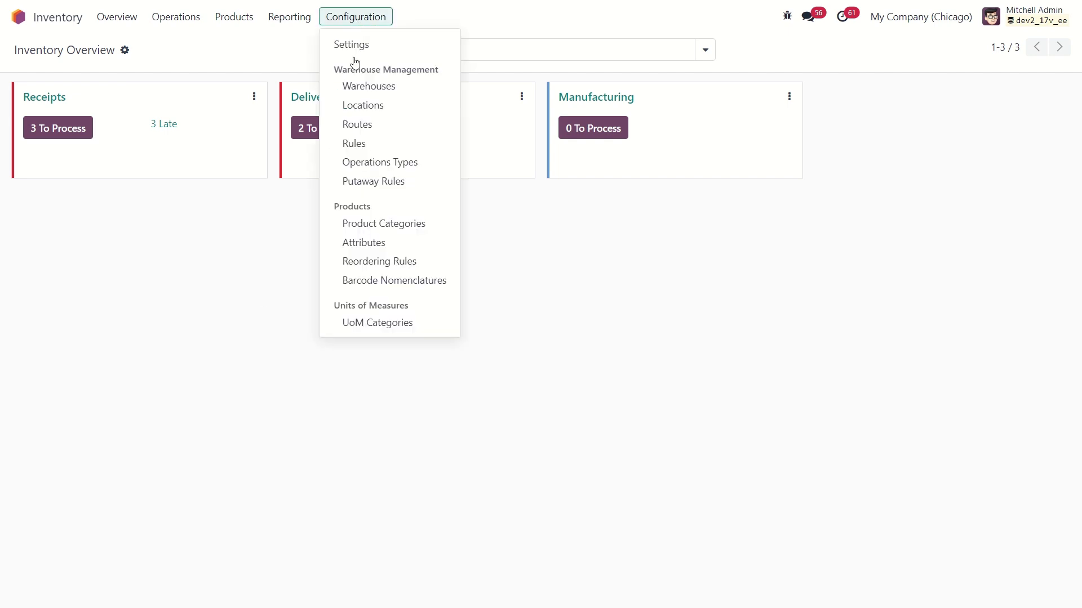
{"action": "left_click", "coordinate": [376, 265]}
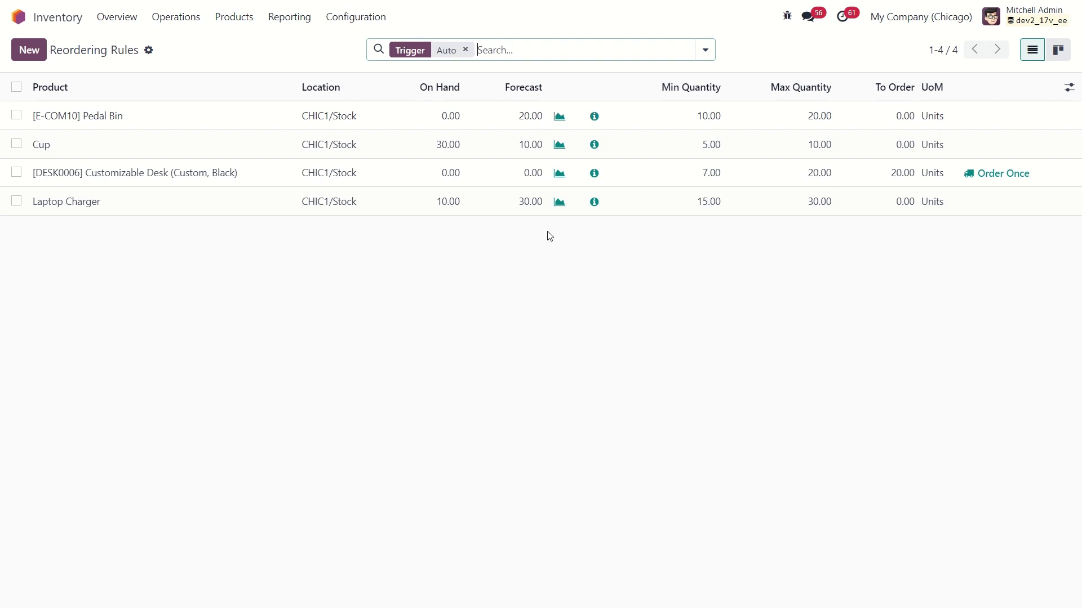
{"action": "left_click", "coordinate": [560, 204]}
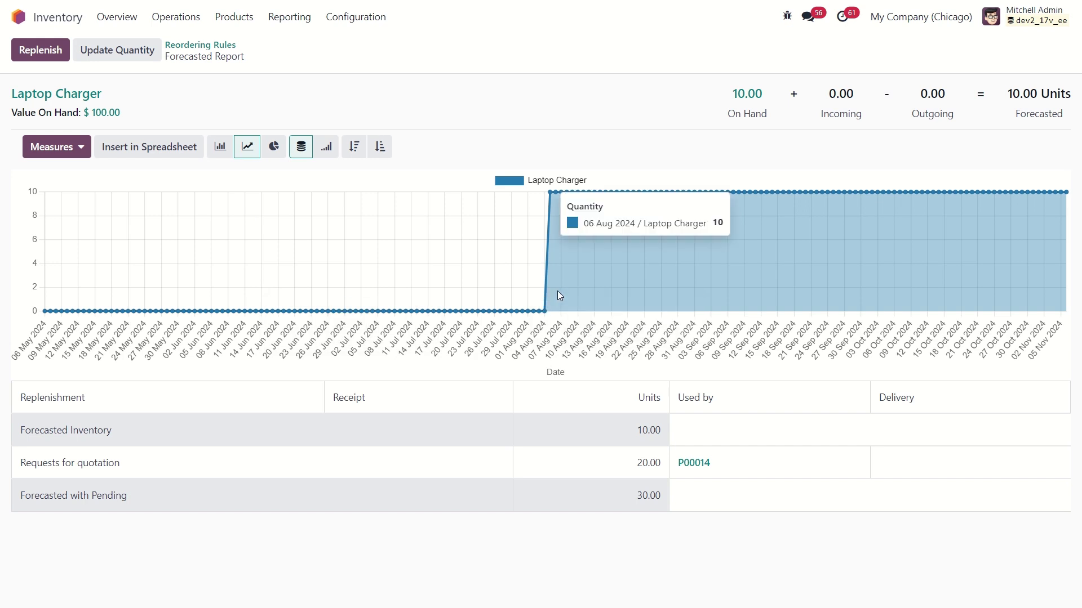
Step: Confirm P00014 as a purchase order and validate its receipt CHIC1/IN/00007 of 20 Laptop Chargers
{"action": "left_click", "coordinate": [694, 463]}
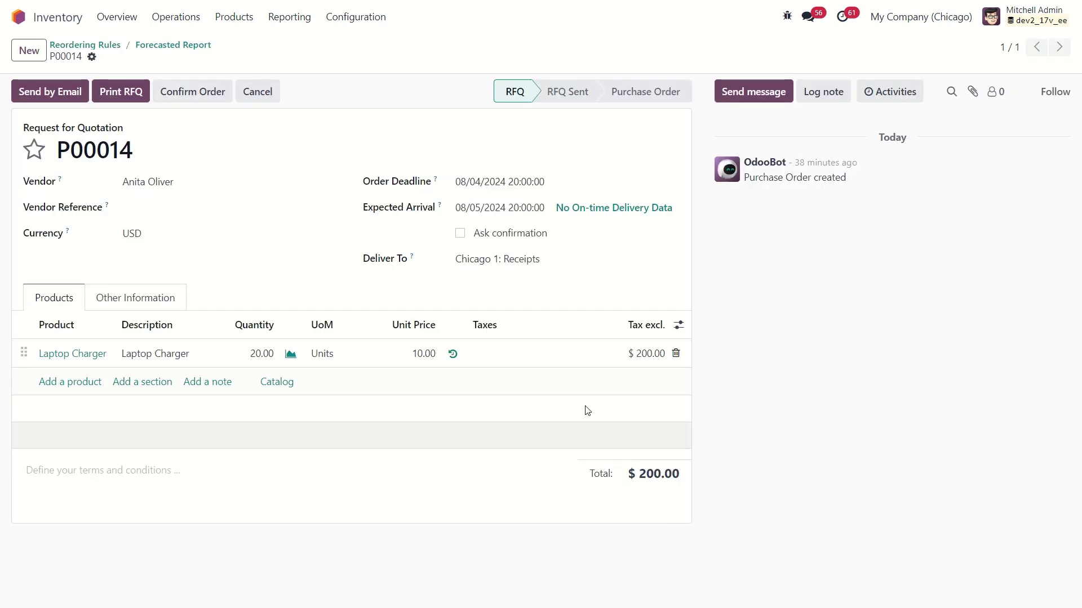
{"action": "left_click", "coordinate": [185, 89]}
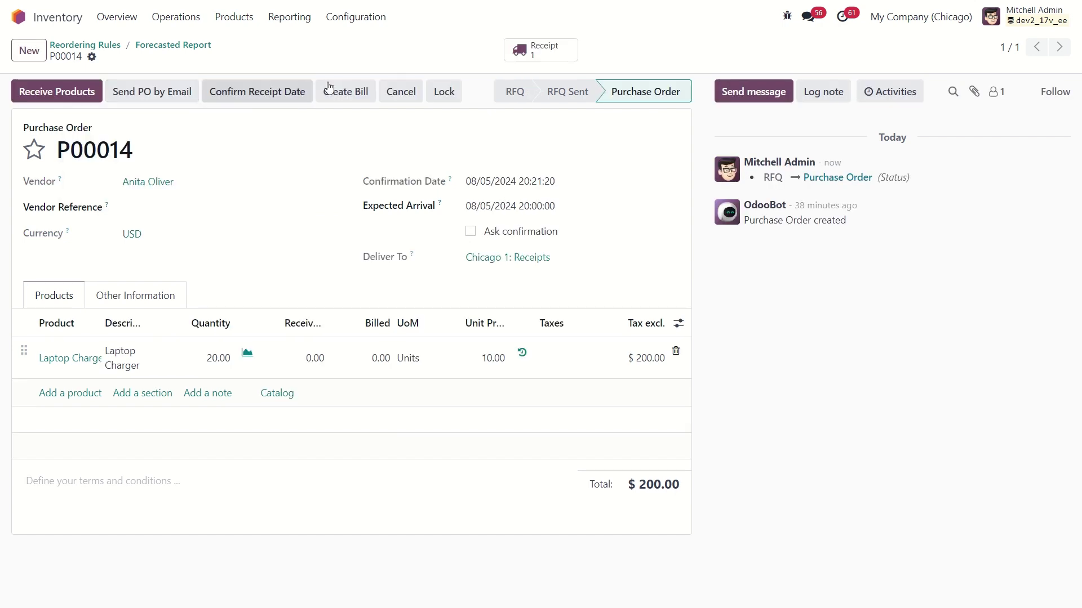
{"action": "left_click", "coordinate": [540, 54]}
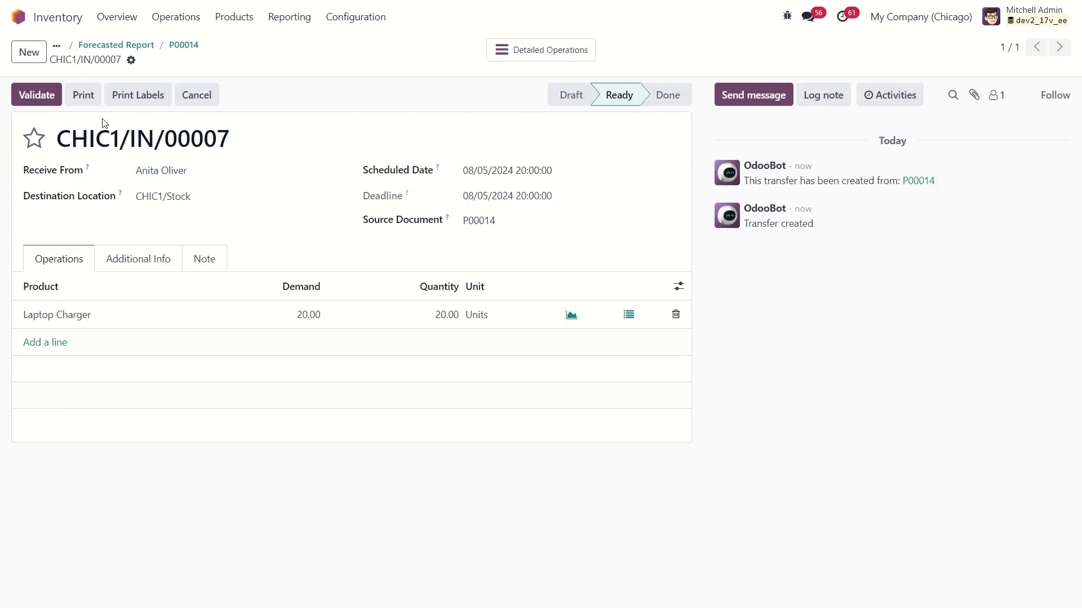
{"action": "left_click", "coordinate": [36, 97]}
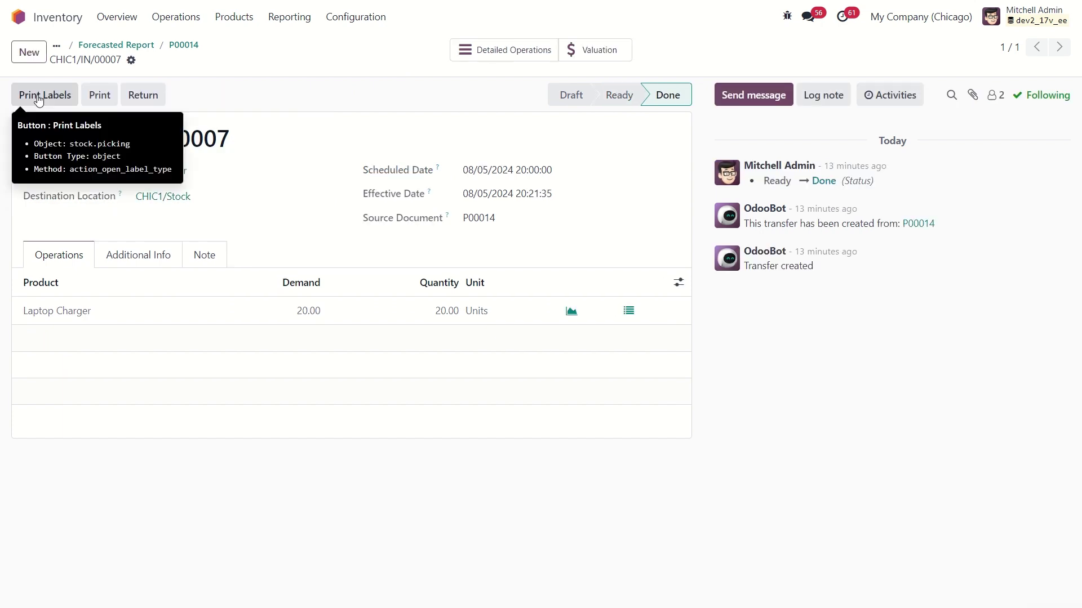